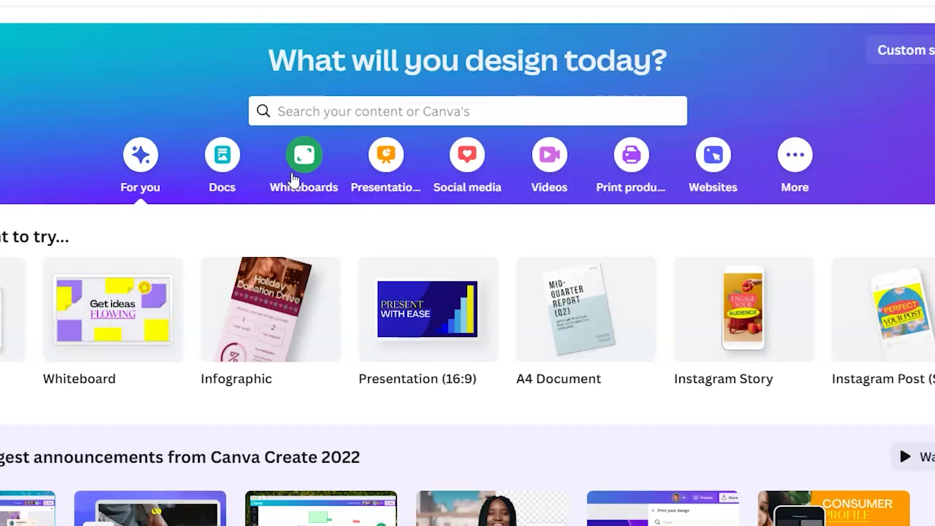
Open the Whiteboards category on the home page and scroll through the whiteboard template rows.
mouse_move(127, 277)
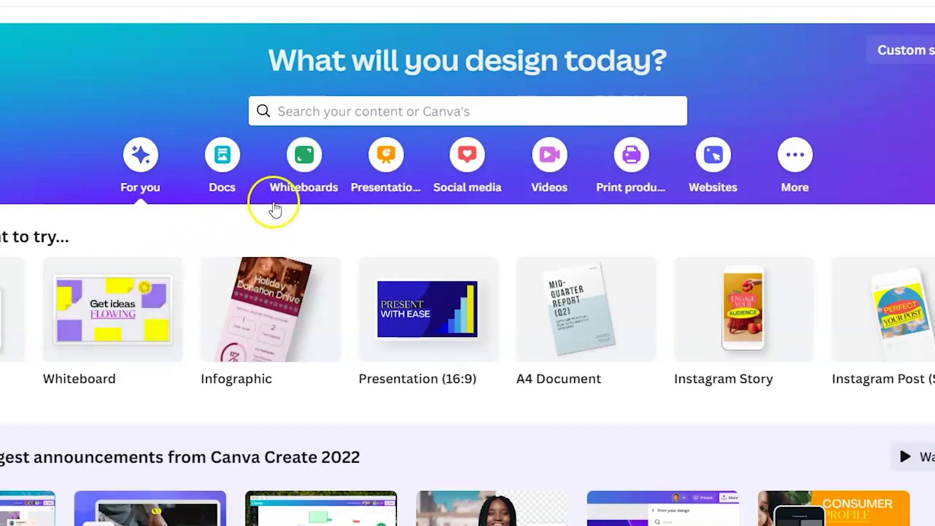
left_click(291, 178)
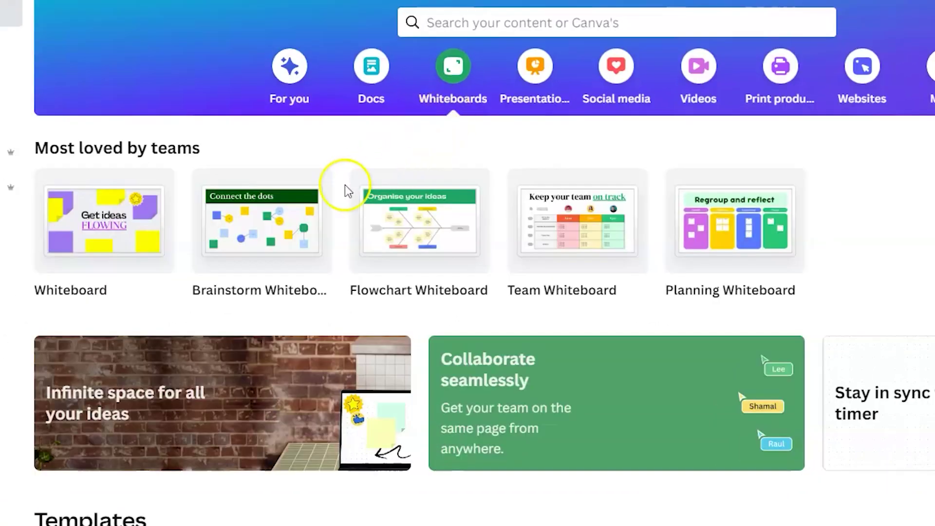
mouse_move(163, 310)
mouse_move(384, 224)
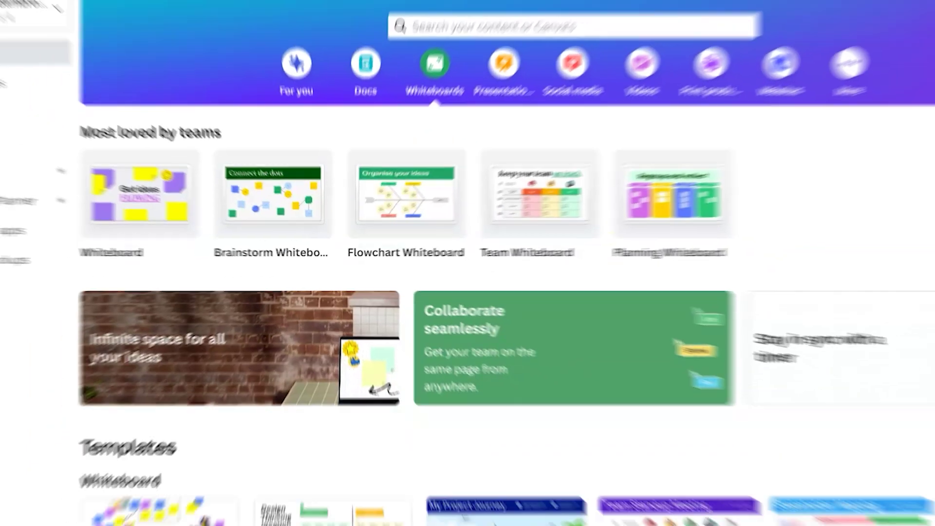
scroll(931, 176, "down", 2)
scroll(931, 176, "down", 3)
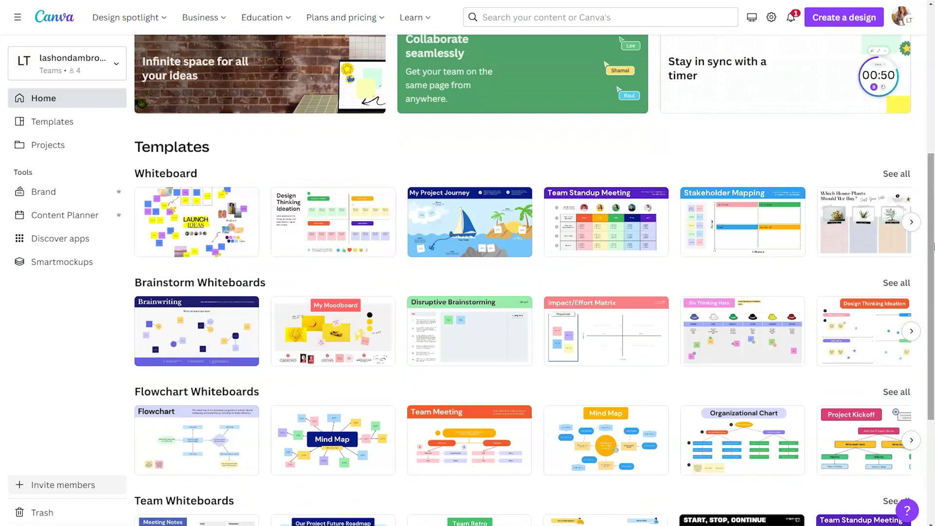
scroll(786, 341, "down", 4)
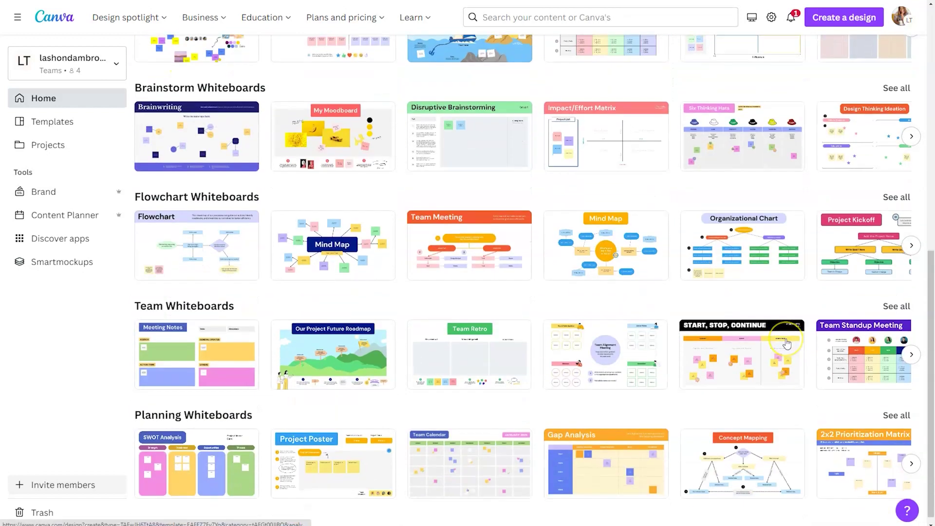
scroll(787, 344, "down", 1)
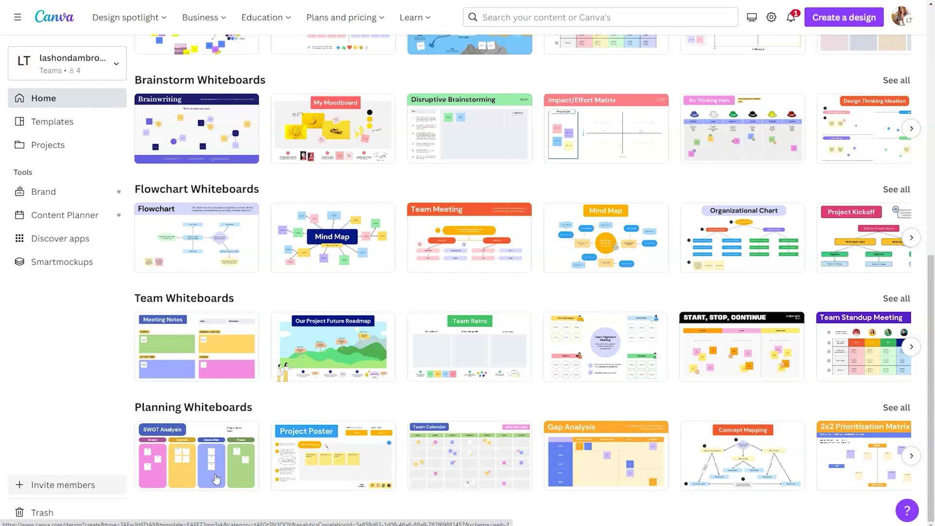
scroll(216, 479, "up", 6)
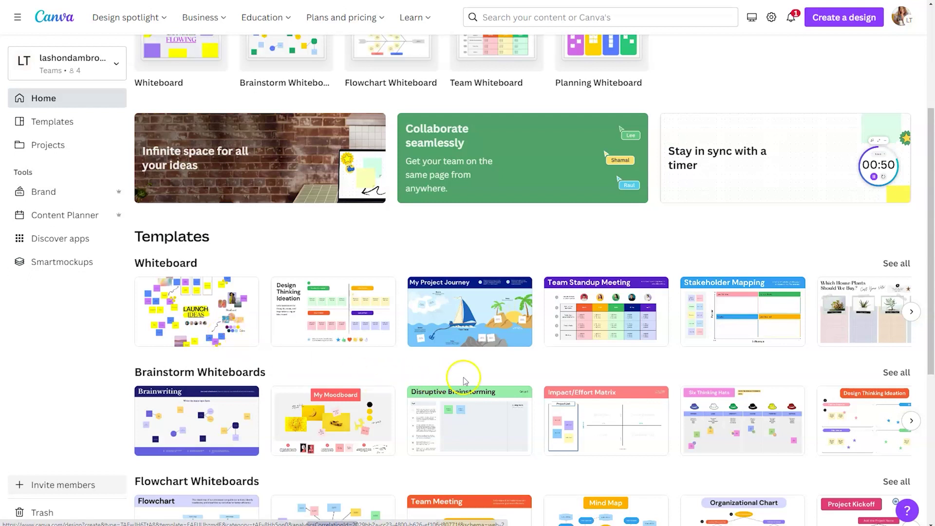
left_click(896, 263)
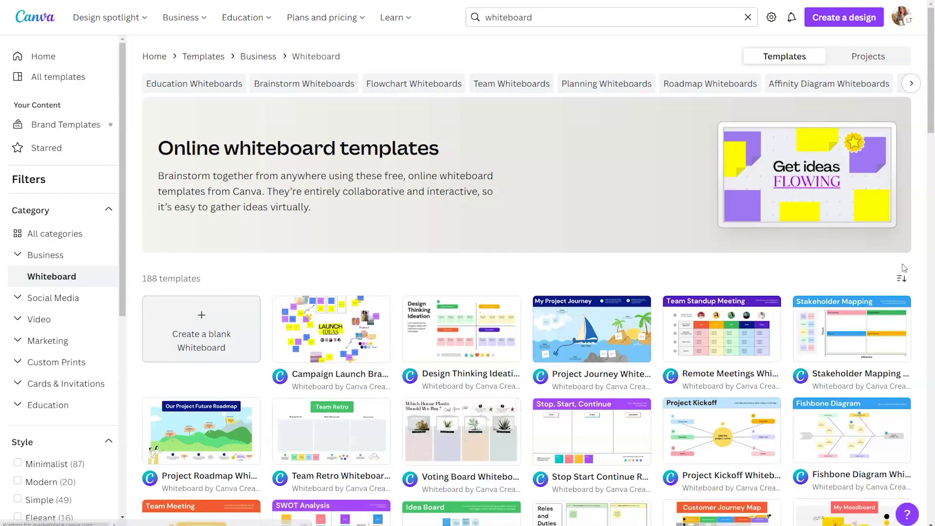
Scroll down through the full whiteboard template gallery.
scroll(904, 267, "down", 3)
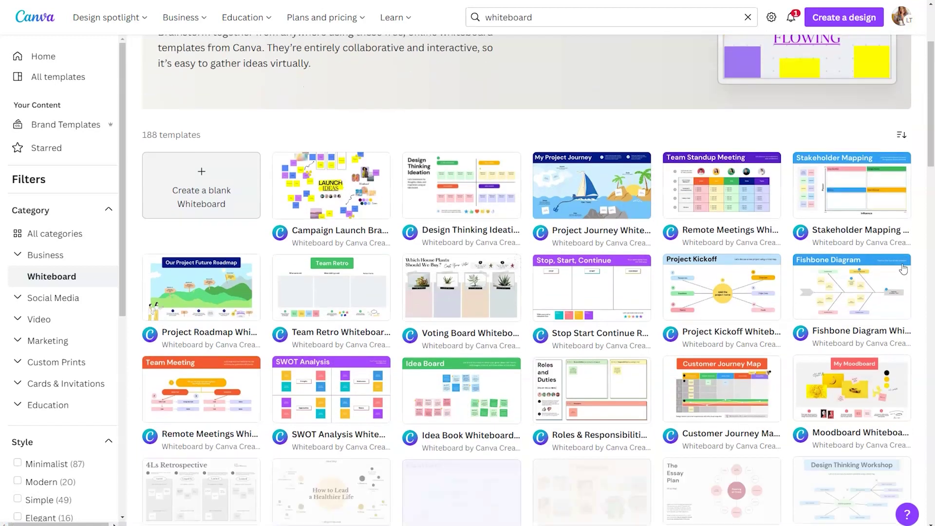
scroll(901, 268, "down", 2)
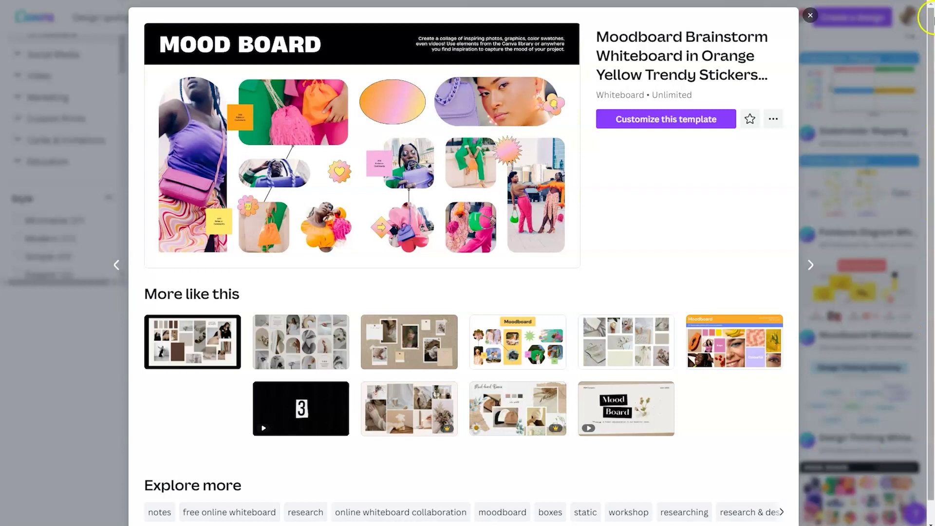
Dismiss the Moodboard preview and customize the Stop Start Continue Retrospective template as a new design.
left_click(810, 15)
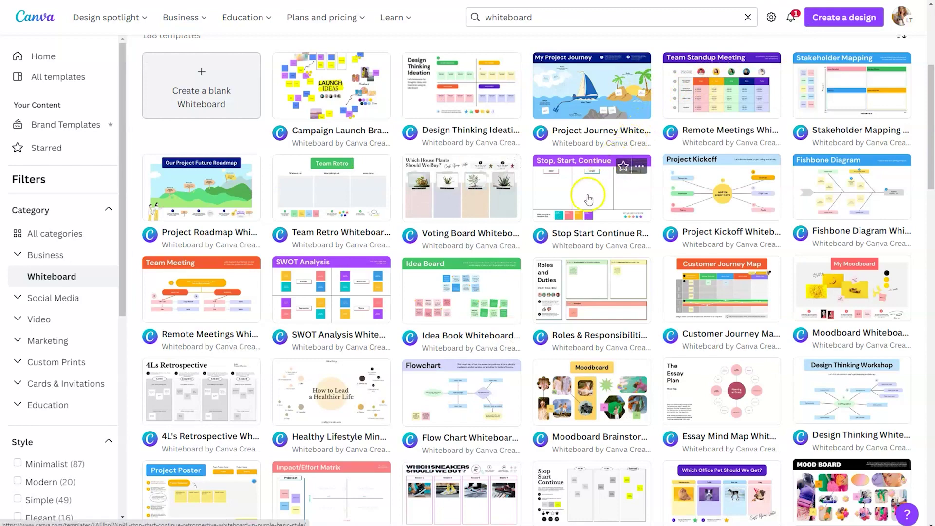
left_click(588, 199)
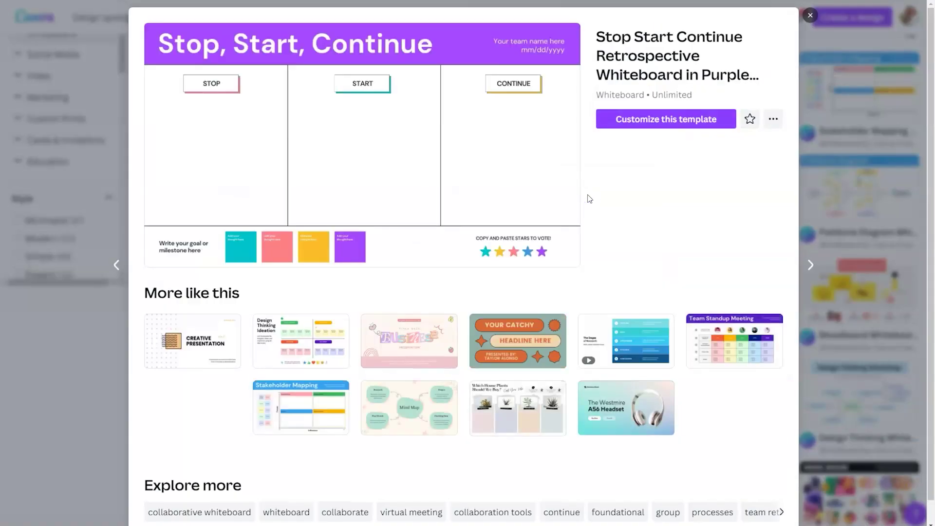
left_click(657, 119)
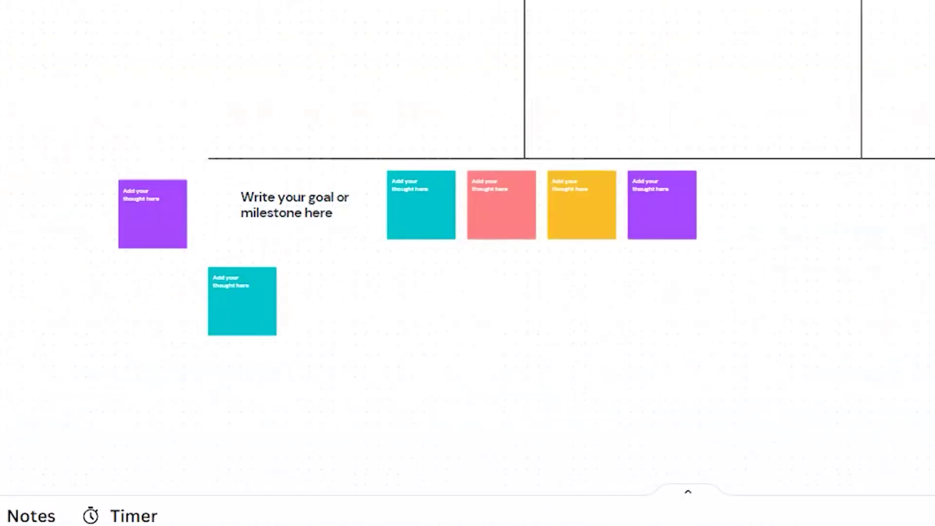
Cut the bottom purple sticky note's placeholder text to 'Add y', then zoom back out.
scroll(690, 35, "up", 5)
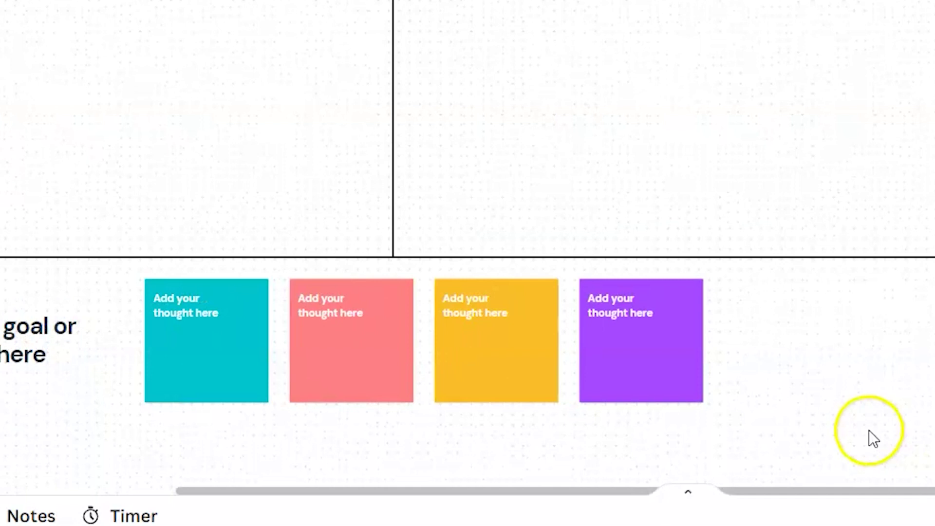
left_click(652, 322)
left_click(642, 315)
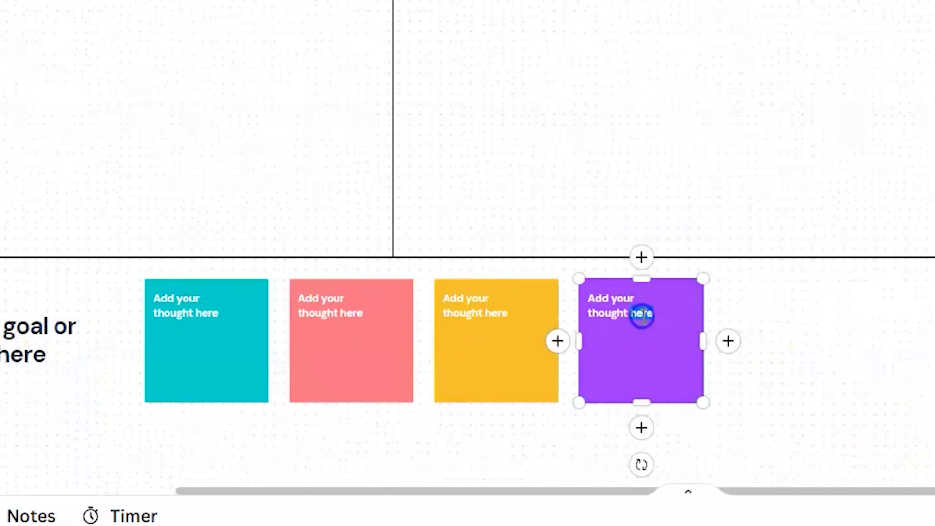
key("BackSpace")
key("BackSpace")
key("BackSpace")
key("BackSpace")
key("BackSpace")
key("BackSpace")
key("BackSpace")
key("BackSpace")
key("BackSpace")
key("BackSpace")
key("BackSpace")
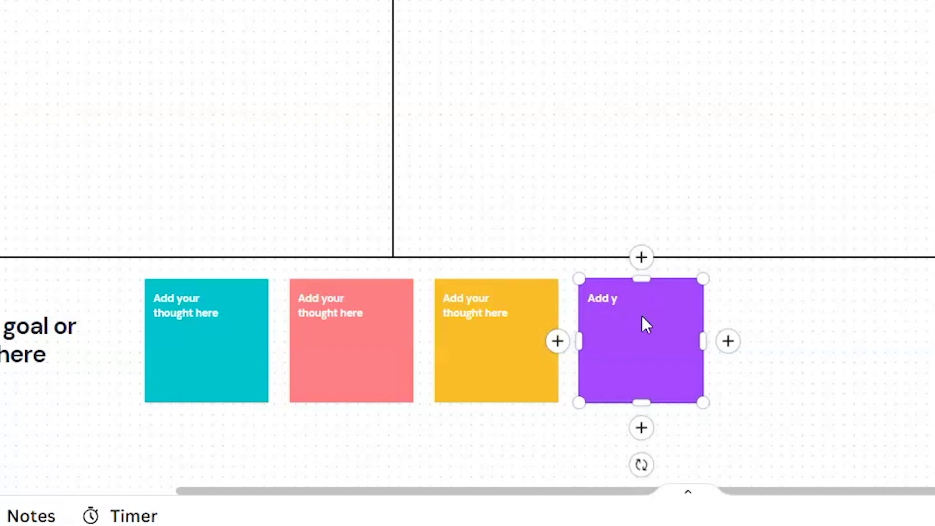
left_click(796, 312)
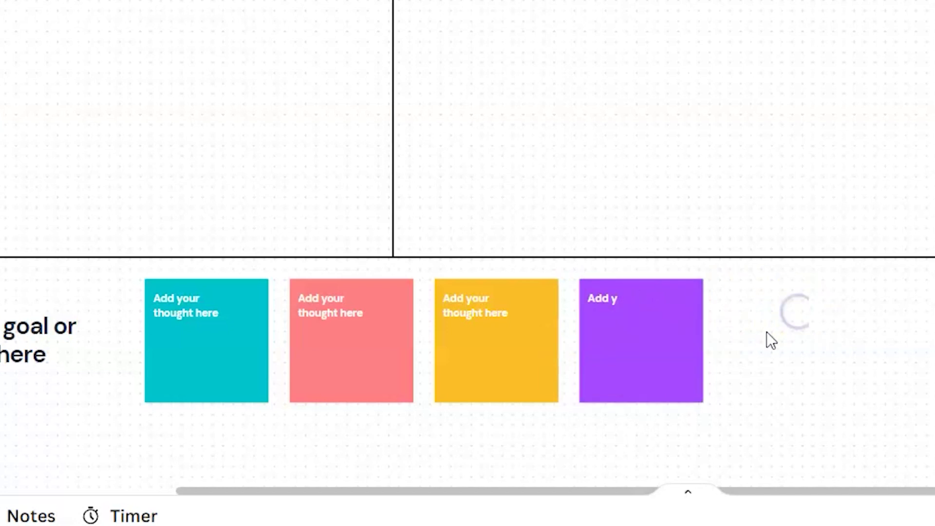
left_click(659, 345)
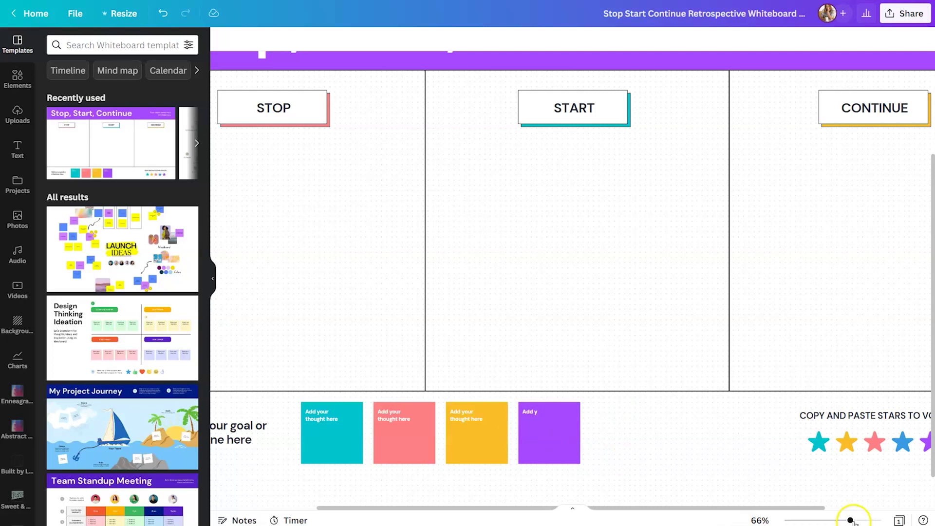
left_click_drag(850, 520, 841, 520)
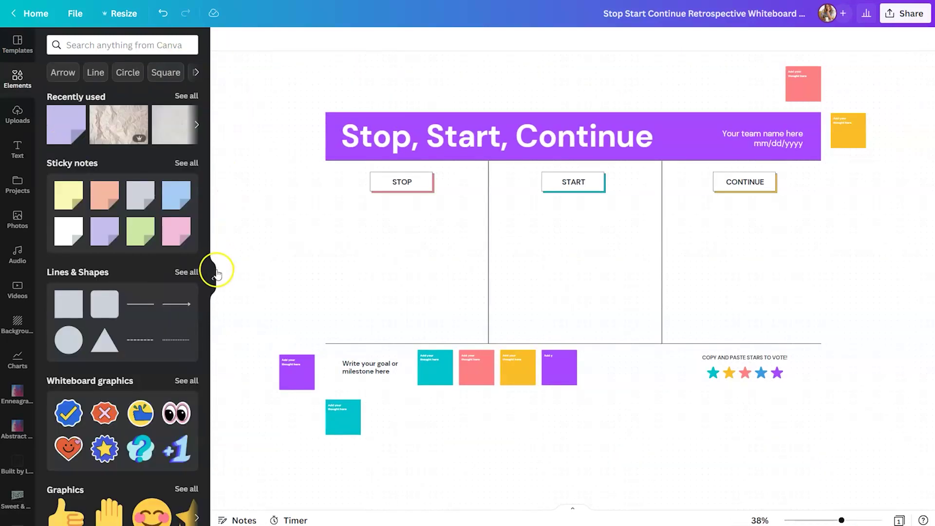
Place a lavender sticky note from the Elements sticky note colours onto the board.
left_click(212, 278)
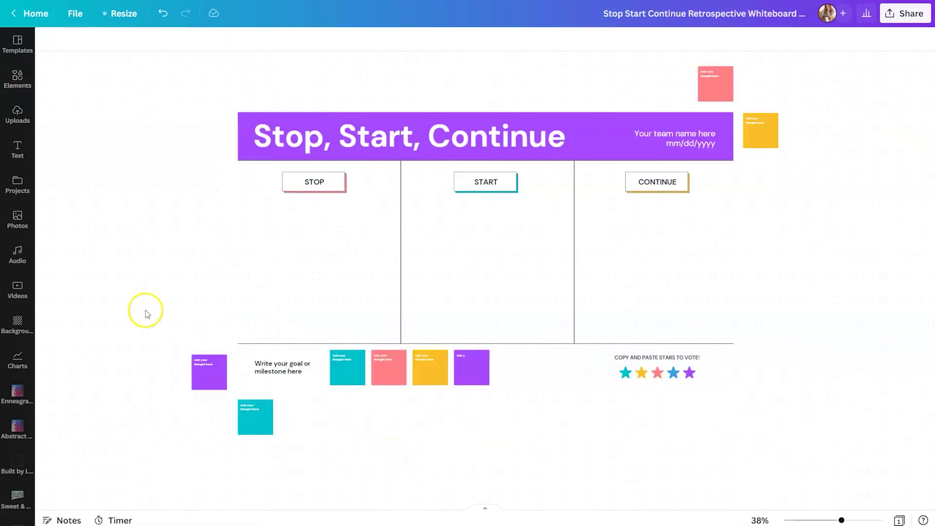
left_click(17, 80)
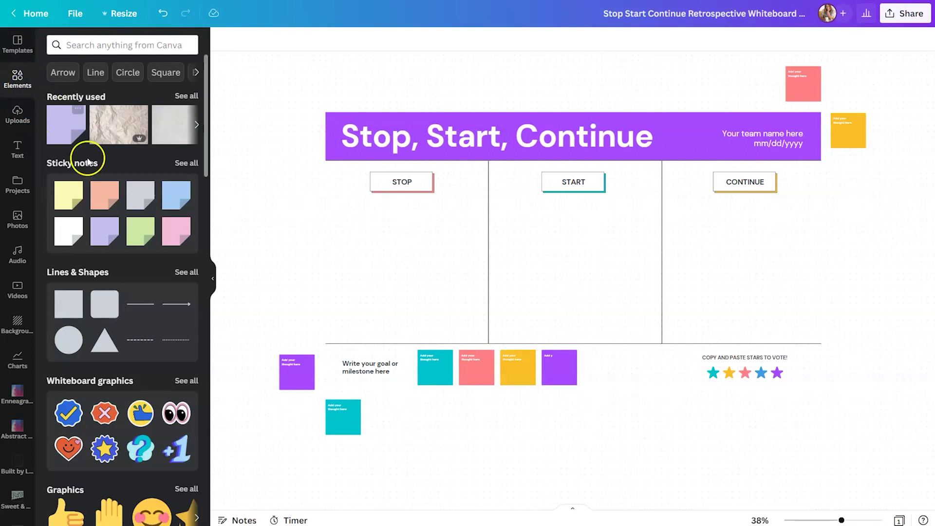
left_click(187, 164)
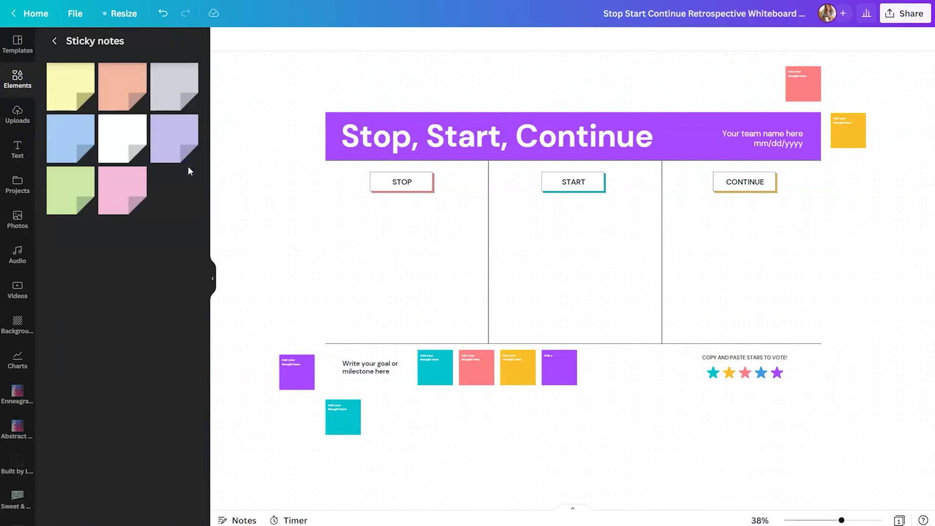
left_click(178, 141)
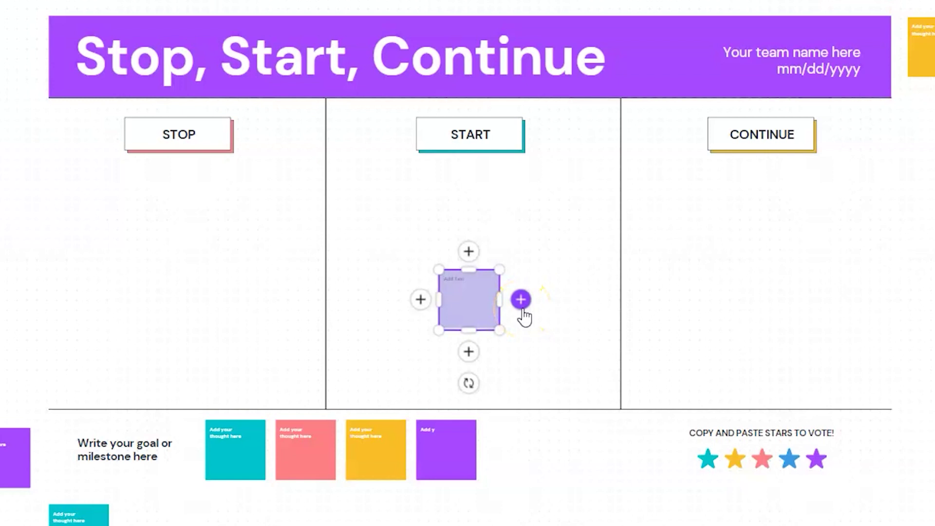
Add four linked lavender notes via the plus handles, extending right, upward and left.
left_click(521, 307)
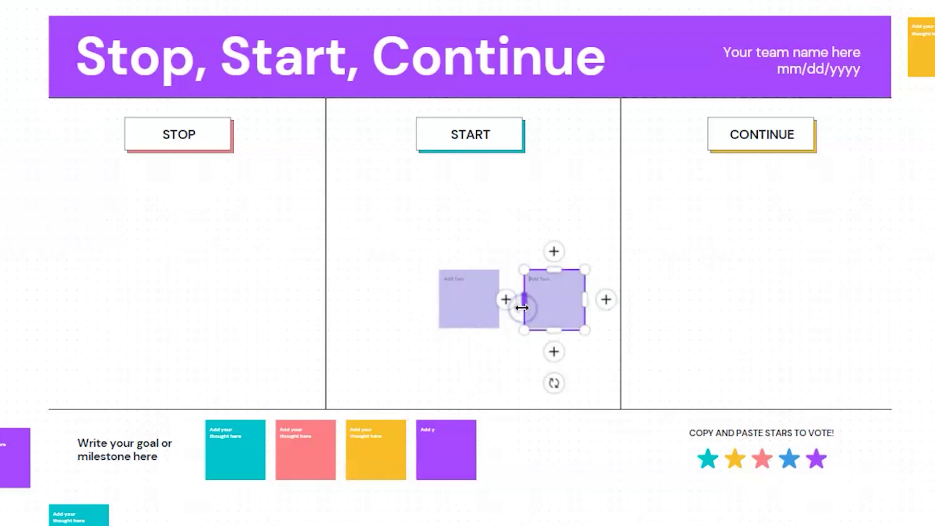
left_click(605, 300)
left_click(640, 251)
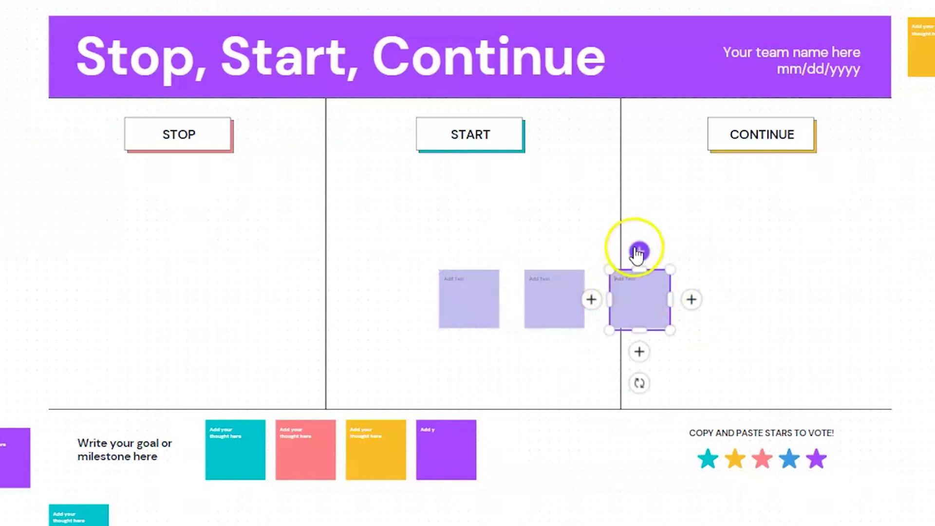
left_click(591, 214)
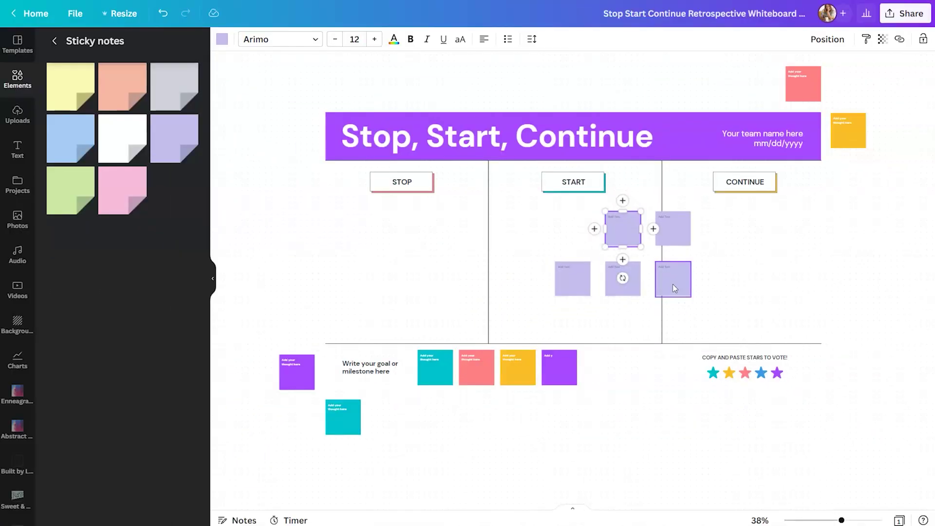
Show the page notes panel and a 05:00 countdown timer over the board.
left_click(247, 520)
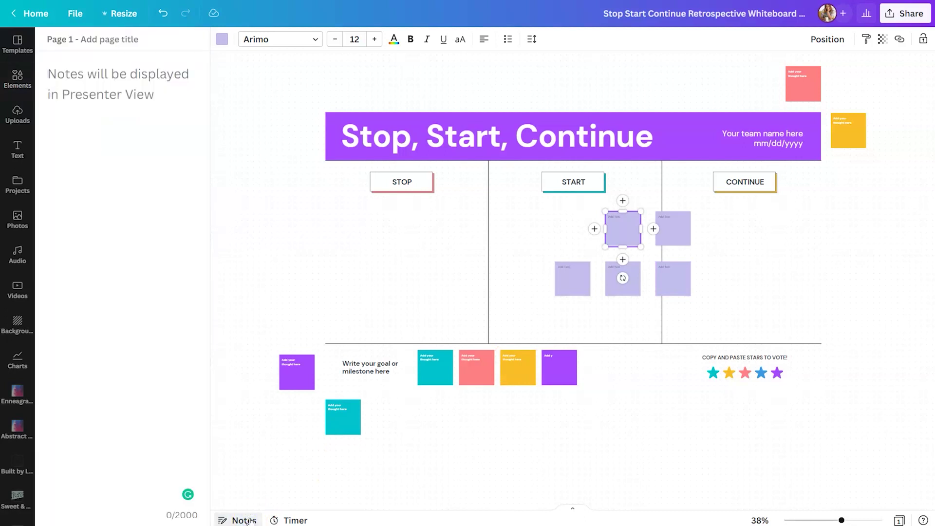
left_click(282, 519)
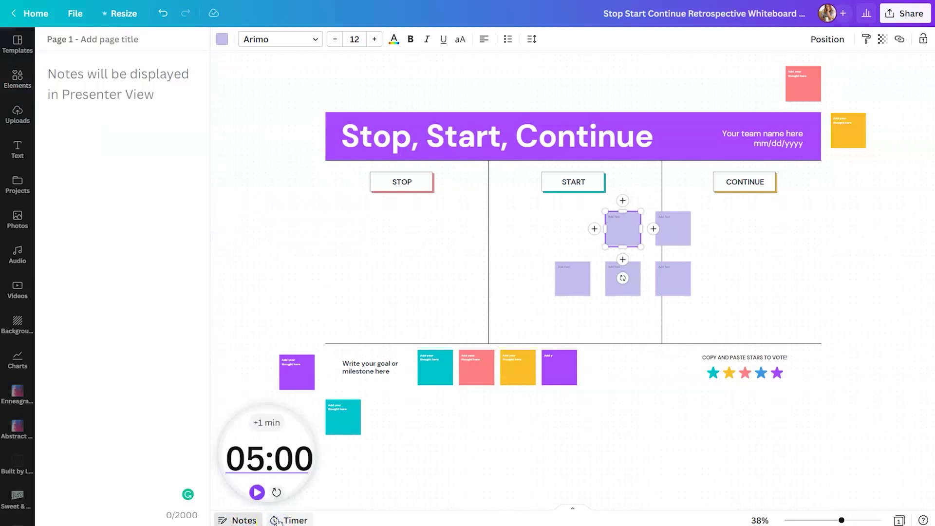